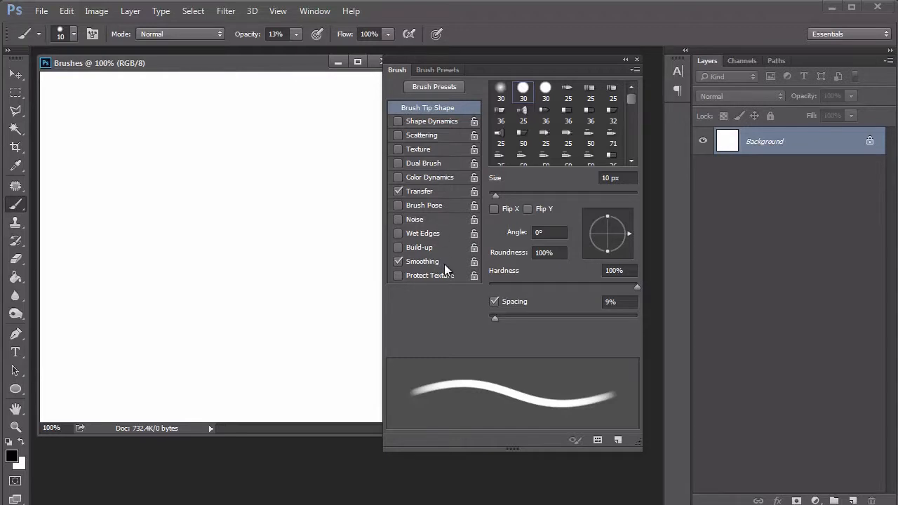
# Step: Look over the brush presets and the brush's Transfer options, holding the minimum flow for pen pressure at 0%
pyautogui.click(451, 70)
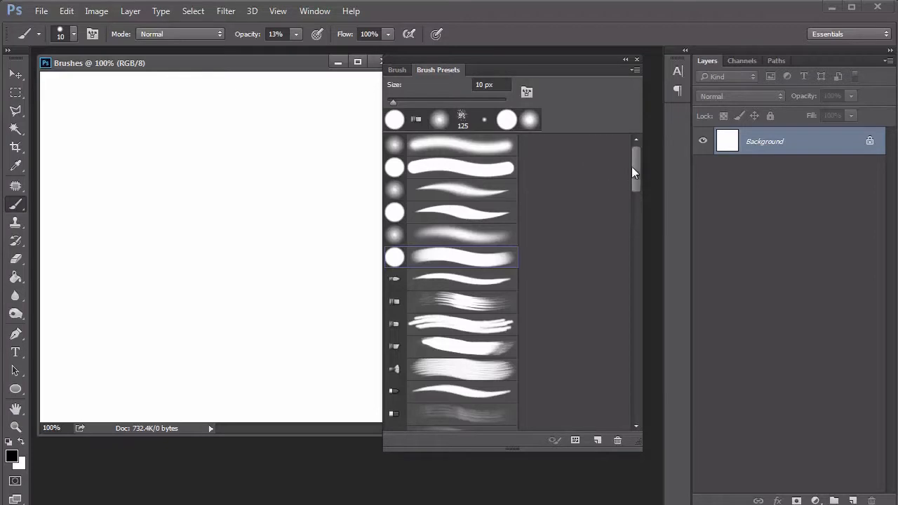
pyautogui.moveTo(635, 160)
pyautogui.mouseDown()
pyautogui.moveTo(626, 391)
pyautogui.moveTo(633, 152)
pyautogui.mouseUp()
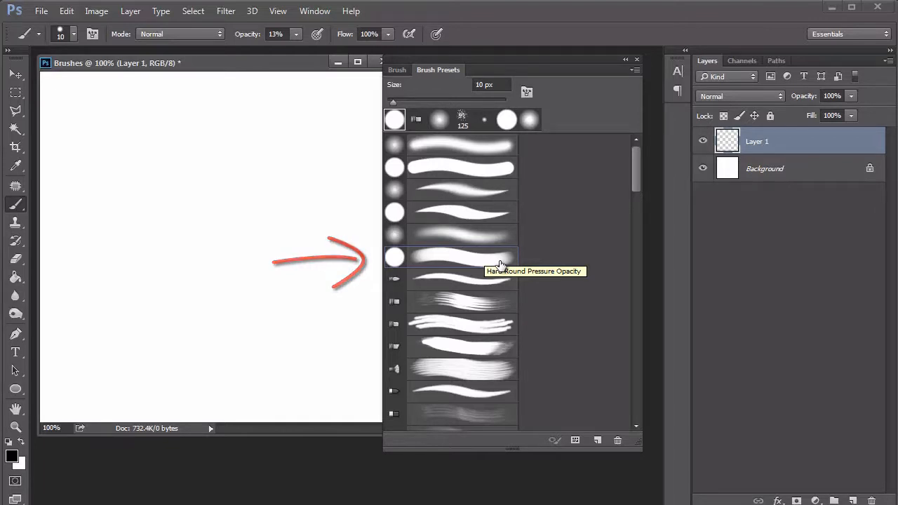
pyautogui.click(402, 73)
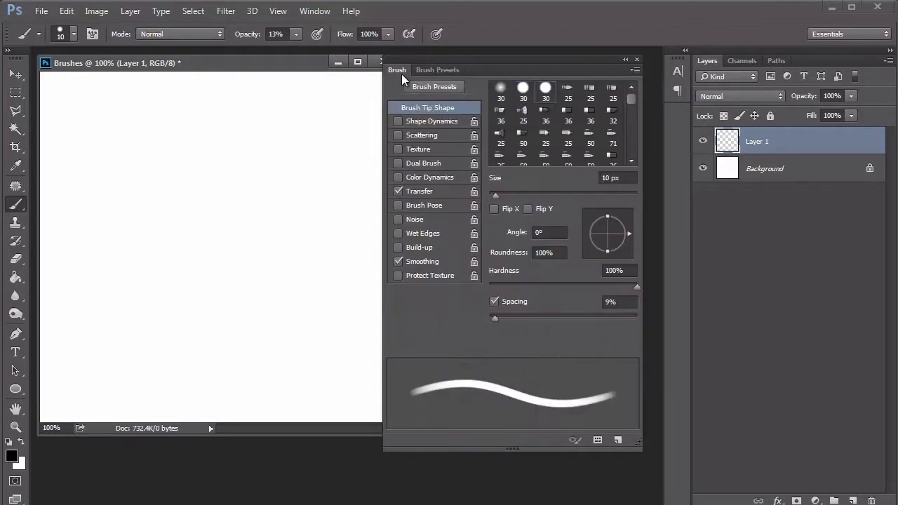
pyautogui.click(434, 190)
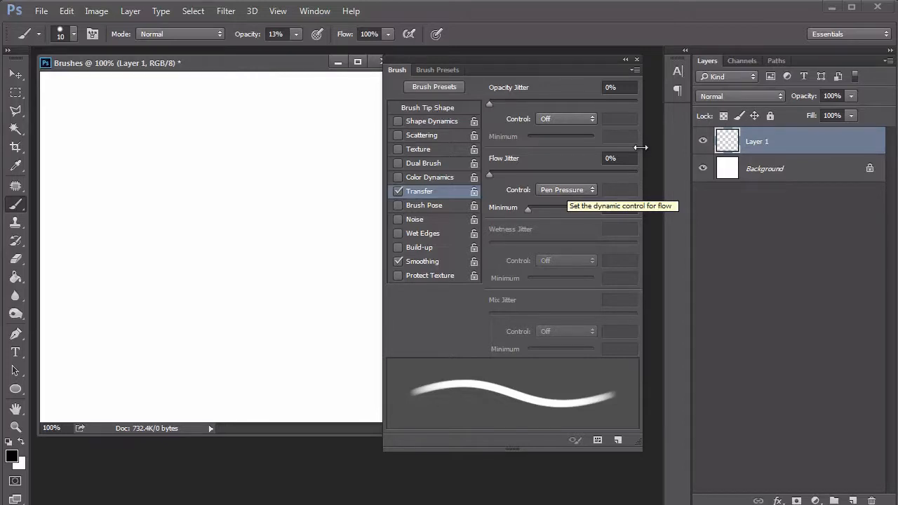
pyautogui.moveTo(528, 212)
pyautogui.mouseDown()
pyautogui.moveTo(544, 214)
pyautogui.moveTo(523, 210)
pyautogui.mouseUp()
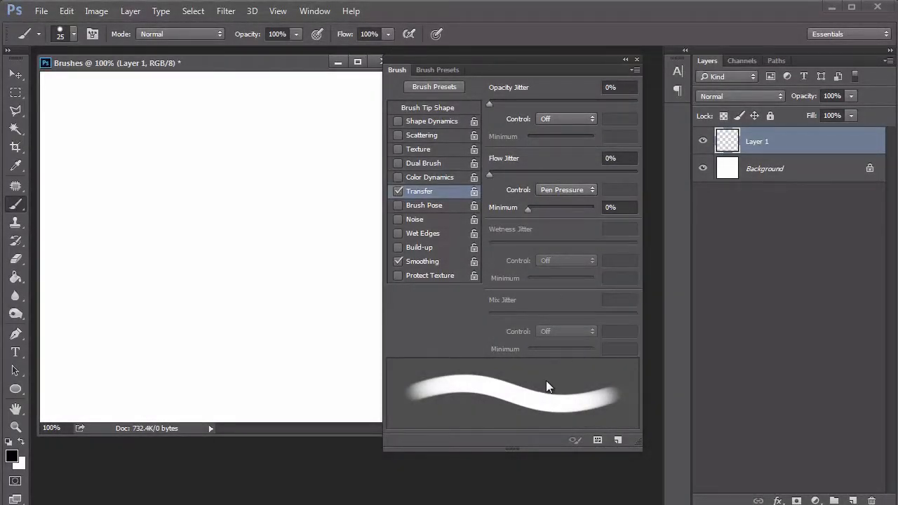
# Step: Paint a black scribble across the upper canvas at 25 px, and a smaller one below it at about 10 px
pyautogui.moveTo(73, 167)
pyautogui.mouseDown()
pyautogui.moveTo(155, 113)
pyautogui.moveTo(145, 213)
pyautogui.moveTo(299, 121)
pyautogui.moveTo(308, 181)
pyautogui.mouseUp()
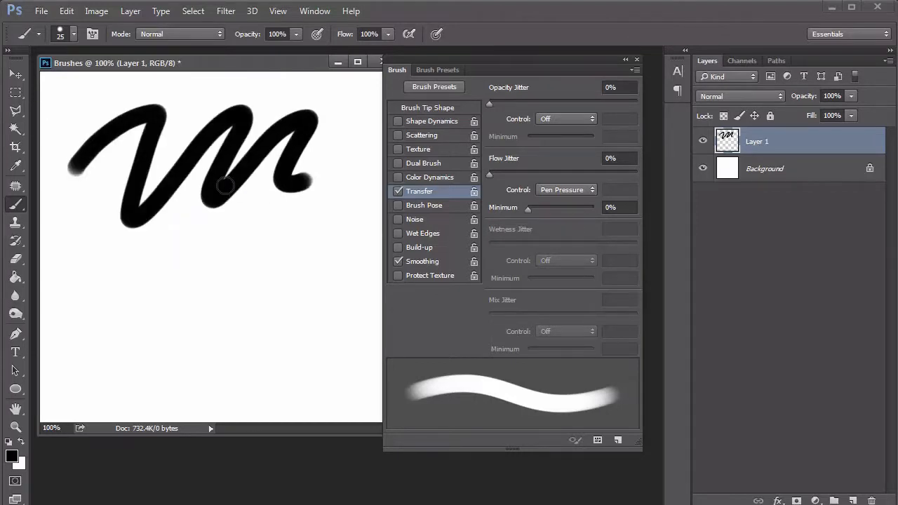
pyautogui.press('[')
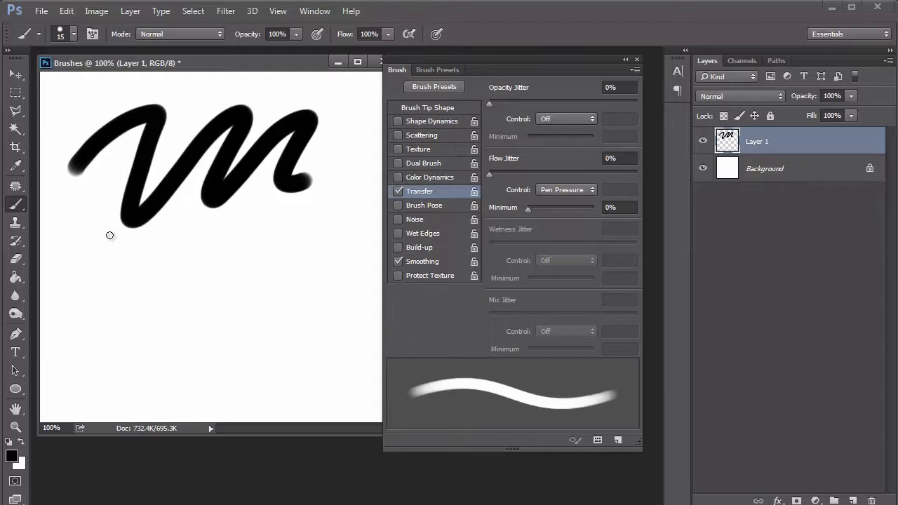
pyautogui.press('[')
pyautogui.press('[')
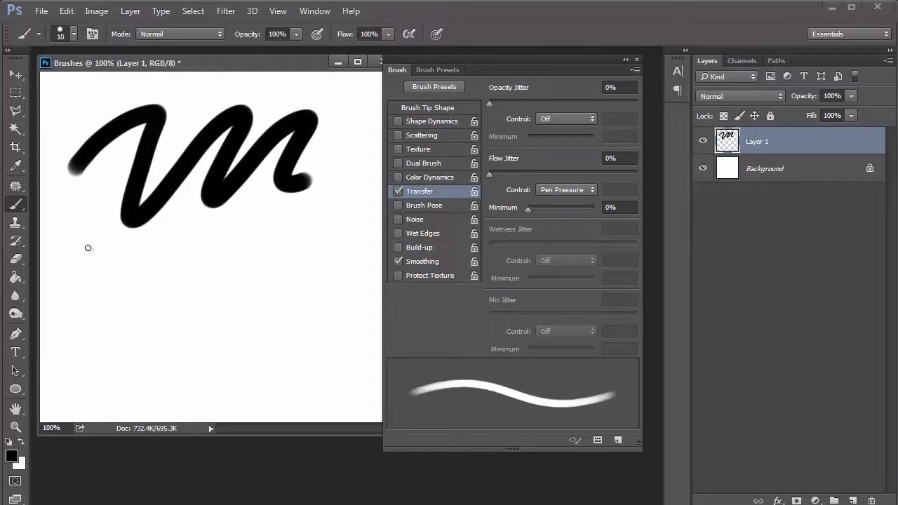
pyautogui.moveTo(63, 290)
pyautogui.mouseDown()
pyautogui.moveTo(92, 258)
pyautogui.moveTo(108, 298)
pyautogui.moveTo(150, 277)
pyautogui.moveTo(161, 297)
pyautogui.moveTo(208, 281)
pyautogui.moveTo(220, 301)
pyautogui.moveTo(280, 257)
pyautogui.moveTo(308, 294)
pyautogui.mouseUp()
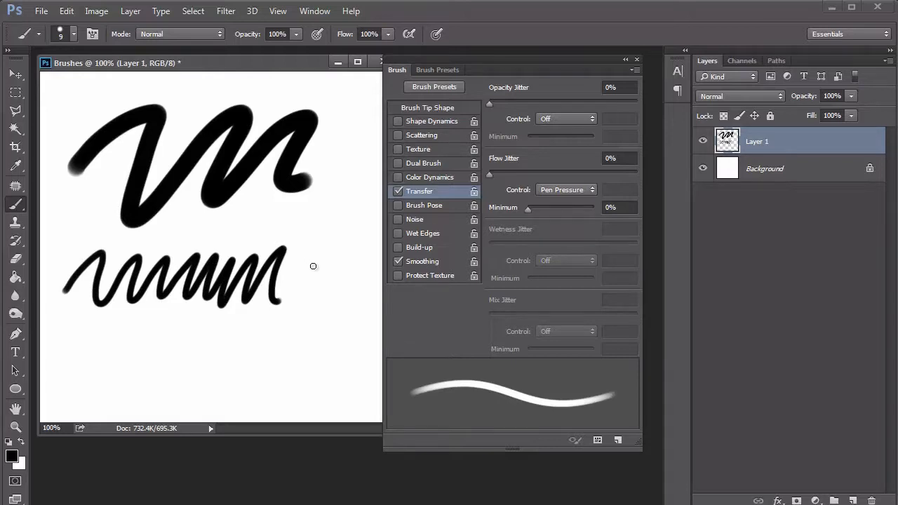
# Step: Toggle pen-pressure control of the brush opacity and paint another scribble along the bottom of the canvas
pyautogui.click(319, 36)
pyautogui.moveTo(59, 378)
pyautogui.mouseDown()
pyautogui.moveTo(98, 338)
pyautogui.moveTo(135, 341)
pyautogui.moveTo(137, 393)
pyautogui.moveTo(157, 387)
pyautogui.moveTo(184, 356)
pyautogui.moveTo(197, 385)
pyautogui.moveTo(217, 363)
pyautogui.moveTo(273, 371)
pyautogui.mouseUp()
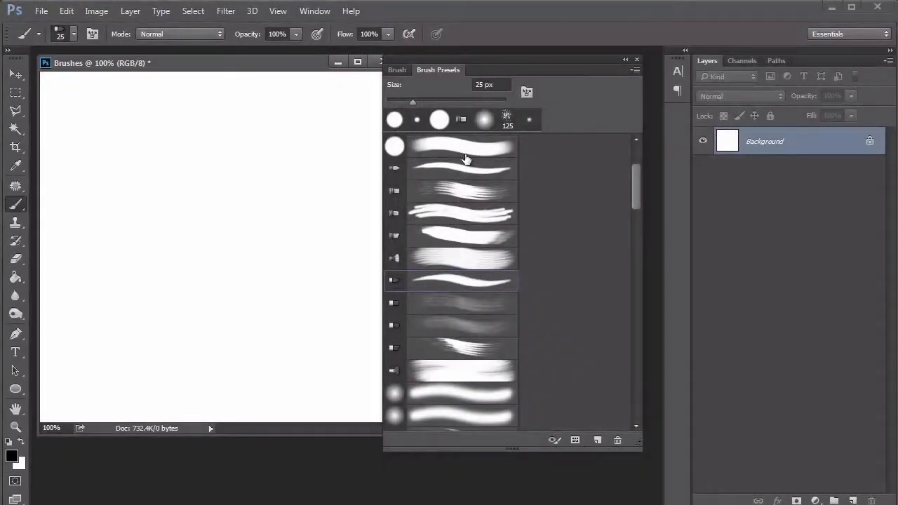
# Step: Choose the speckled 39 px brush preset near the end of the preset list and add a new layer
pyautogui.moveTo(633, 176)
pyautogui.mouseDown()
pyautogui.moveTo(636, 151)
pyautogui.moveTo(620, 289)
pyautogui.moveTo(628, 400)
pyautogui.mouseUp()
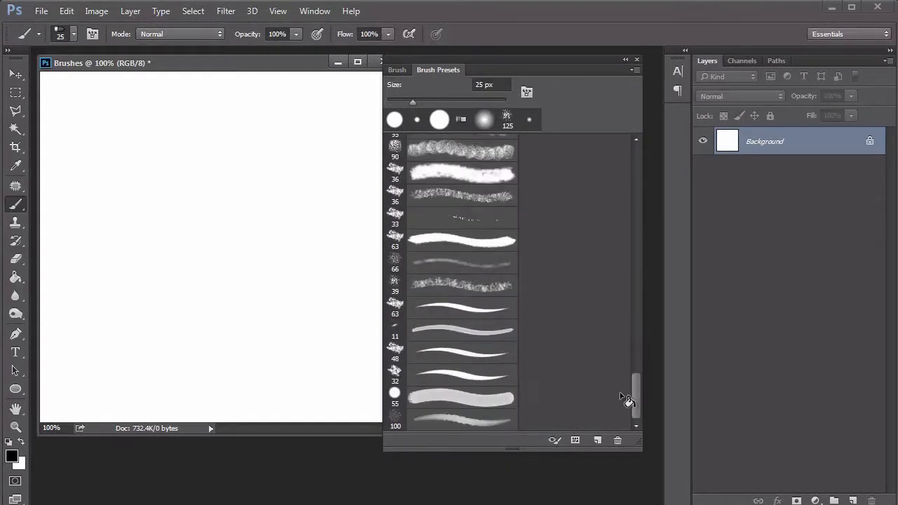
pyautogui.click(489, 289)
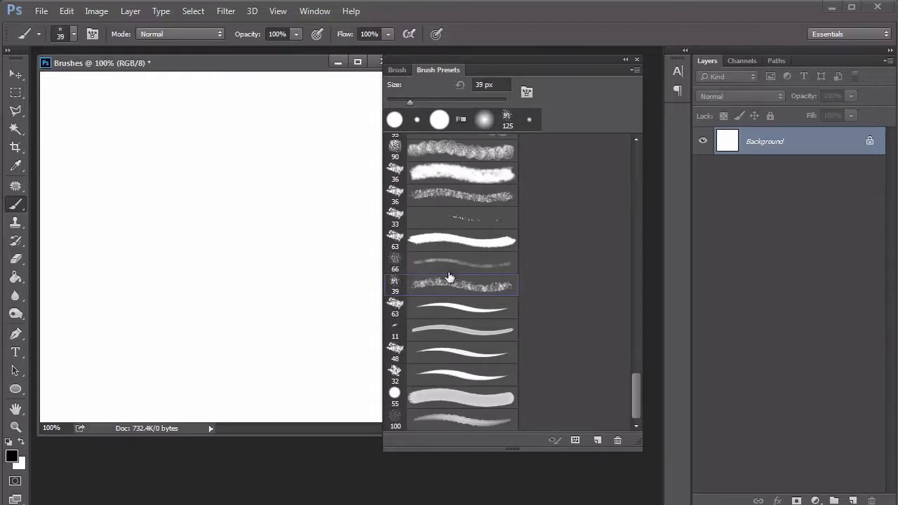
pyautogui.click(853, 501)
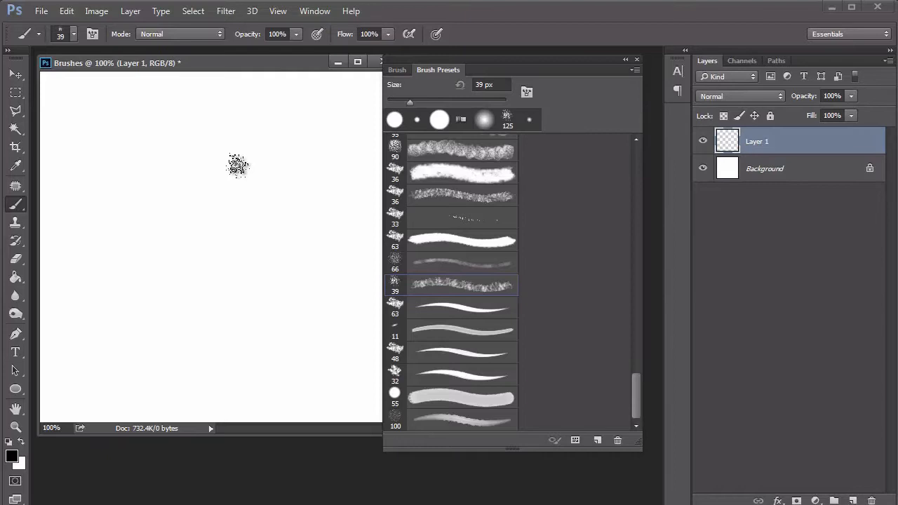
# Step: Enlarge the speckled brush to 70 px and paint a textured scribble across the upper canvas
pyautogui.press(']')
pyautogui.press(']')
pyautogui.press(']')
pyautogui.press(']')
pyautogui.moveTo(90, 193)
pyautogui.mouseDown()
pyautogui.moveTo(226, 148)
pyautogui.moveTo(341, 176)
pyautogui.mouseUp()
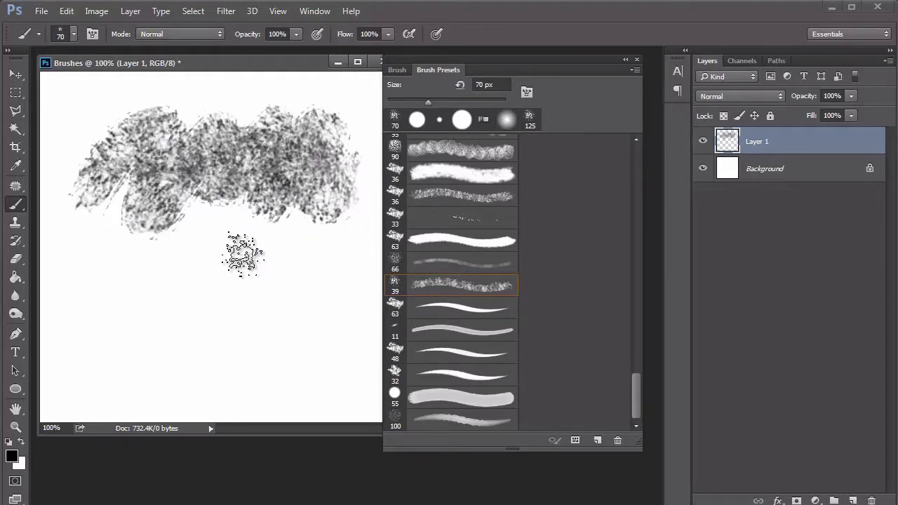
# Step: Enlarge the speckled brush to 175 px and paint a second textured scribble across the lower canvas
pyautogui.press(']')
pyautogui.press(']')
pyautogui.press(']')
pyautogui.press(']')
pyautogui.press(']')
pyautogui.press(']')
pyautogui.moveTo(110, 318)
pyautogui.mouseDown()
pyautogui.moveTo(128, 345)
pyautogui.moveTo(150, 320)
pyautogui.moveTo(195, 313)
pyautogui.moveTo(254, 330)
pyautogui.moveTo(286, 326)
pyautogui.moveTo(320, 306)
pyautogui.mouseUp()
# Step: Try the speckled brush at larger sizes up to 250 px and shrink it back down
pyautogui.press(']')
pyautogui.press(']')
pyautogui.press(']')
pyautogui.press('[')
pyautogui.press('[')
pyautogui.press('[')
pyautogui.press('[')
pyautogui.press('[')
pyautogui.press('[')
pyautogui.press('[')
pyautogui.press('[')
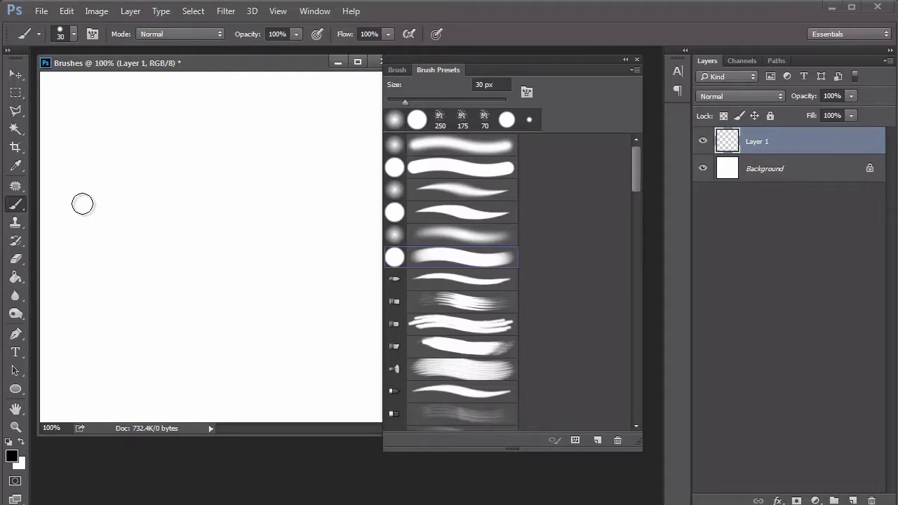
# Step: Paint two black wavy scribbles, one above the other, with the 30 px hard round brush on Layer 1
pyautogui.moveTo(82, 204)
pyautogui.mouseDown()
pyautogui.moveTo(120, 150)
pyautogui.moveTo(182, 193)
pyautogui.mouseUp()
pyautogui.moveTo(215, 148)
pyautogui.mouseDown()
pyautogui.moveTo(221, 203)
pyautogui.moveTo(278, 148)
pyautogui.moveTo(303, 204)
pyautogui.mouseUp()
pyautogui.moveTo(76, 313)
pyautogui.mouseDown()
pyautogui.moveTo(141, 315)
pyautogui.moveTo(206, 268)
pyautogui.moveTo(243, 298)
pyautogui.moveTo(284, 290)
pyautogui.moveTo(303, 308)
pyautogui.mouseUp()
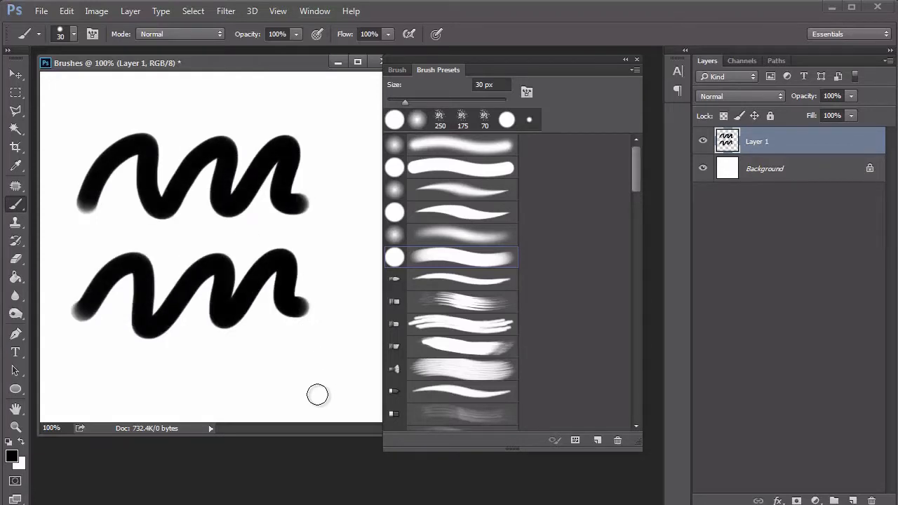
# Step: Fade the lower scribble from its right end with the Eraser at 150 px and 46% opacity, and delete the scribbles
pyautogui.press('e')
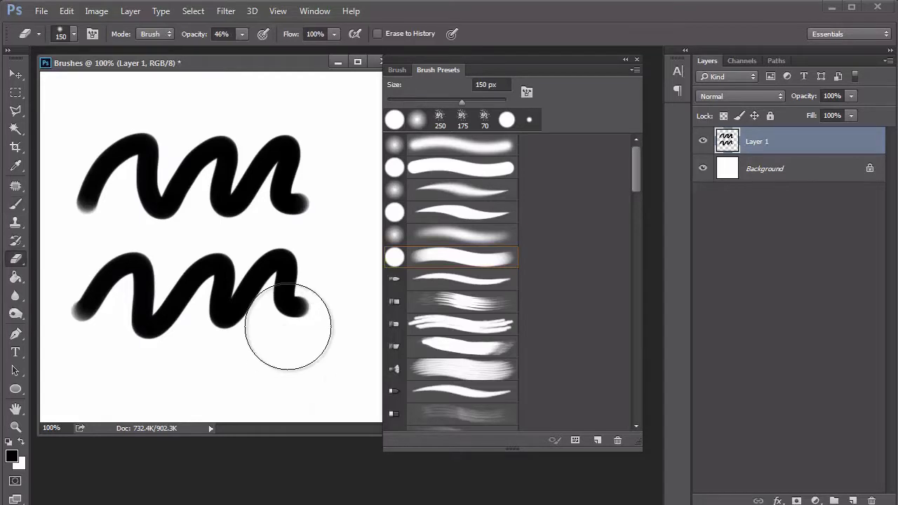
pyautogui.moveTo(319, 311)
pyautogui.mouseDown()
pyautogui.moveTo(309, 311)
pyautogui.moveTo(291, 260)
pyautogui.moveTo(254, 308)
pyautogui.moveTo(219, 262)
pyautogui.moveTo(173, 320)
pyautogui.moveTo(130, 277)
pyautogui.mouseUp()
pyautogui.moveTo(311, 325)
pyautogui.mouseDown()
pyautogui.moveTo(297, 275)
pyautogui.moveTo(253, 311)
pyautogui.moveTo(238, 274)
pyautogui.moveTo(206, 317)
pyautogui.moveTo(190, 281)
pyautogui.moveTo(294, 319)
pyautogui.moveTo(305, 311)
pyautogui.moveTo(249, 318)
pyautogui.moveTo(227, 295)
pyautogui.moveTo(209, 301)
pyautogui.moveTo(279, 313)
pyautogui.moveTo(289, 305)
pyautogui.moveTo(264, 311)
pyautogui.moveTo(258, 284)
pyautogui.moveTo(237, 330)
pyautogui.mouseUp()
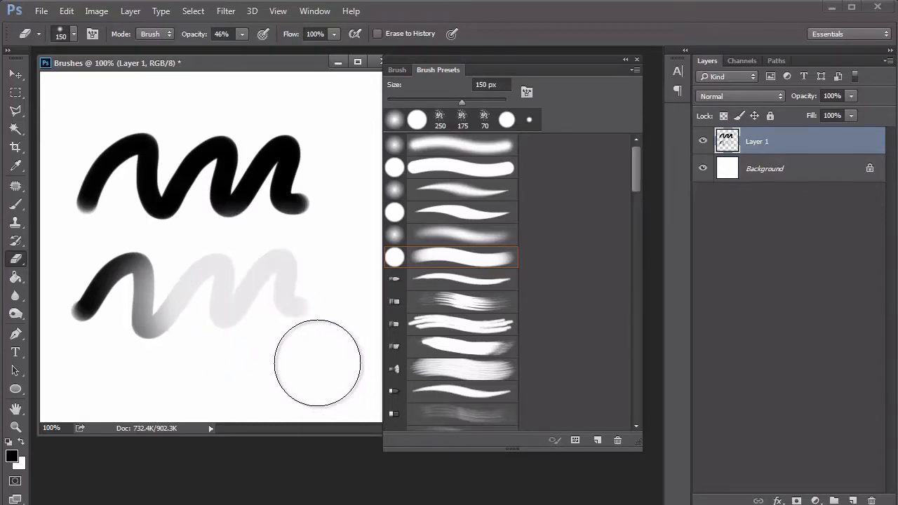
pyautogui.moveTo(306, 323)
pyautogui.mouseDown()
pyautogui.moveTo(296, 286)
pyautogui.moveTo(309, 323)
pyautogui.mouseUp()
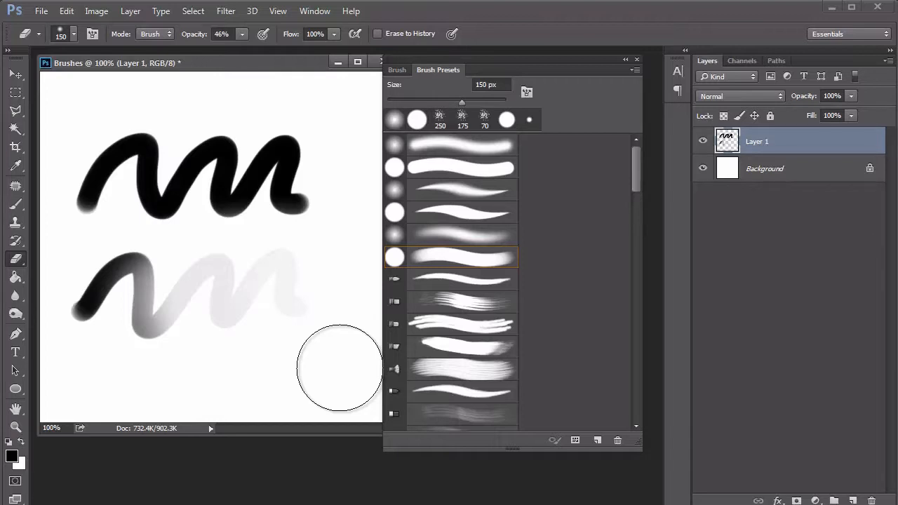
pyautogui.press('Delete')
pyautogui.press('m')
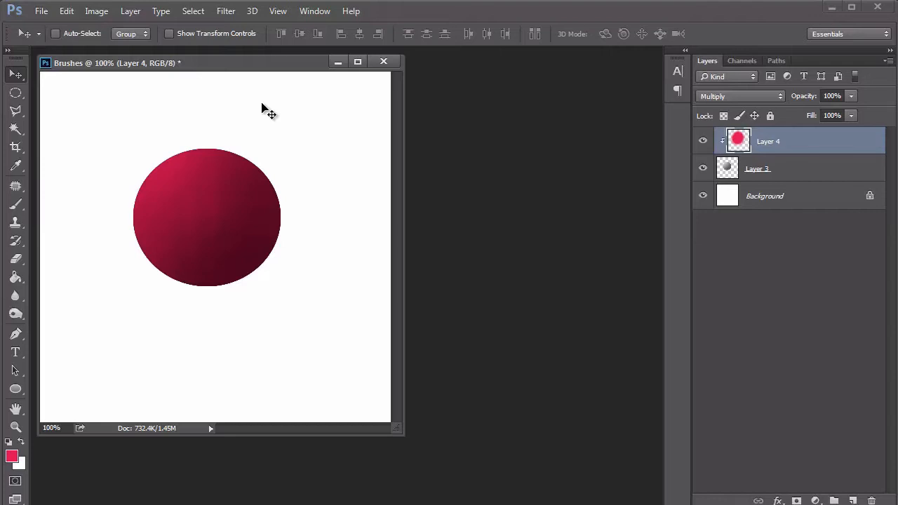
# Step: Apply a Hue/Saturation adjustment to Layer 4 with hue -3, saturation +64 and lightness +52
pyautogui.click(98, 11)
pyautogui.moveTo(202, 52)
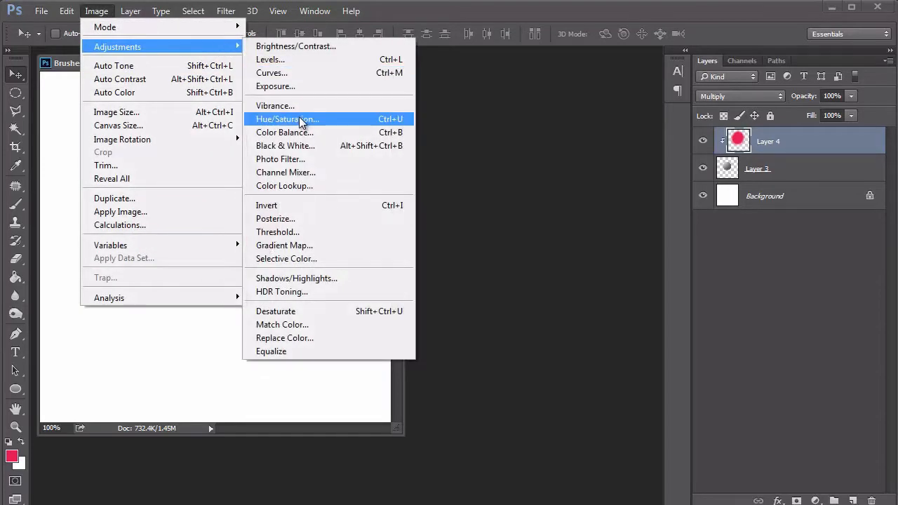
pyautogui.click(300, 121)
pyautogui.moveTo(483, 227)
pyautogui.mouseDown()
pyautogui.moveTo(407, 225)
pyautogui.moveTo(547, 231)
pyautogui.moveTo(481, 231)
pyautogui.mouseUp()
pyautogui.moveTo(484, 262); pyautogui.dragTo(527, 263)
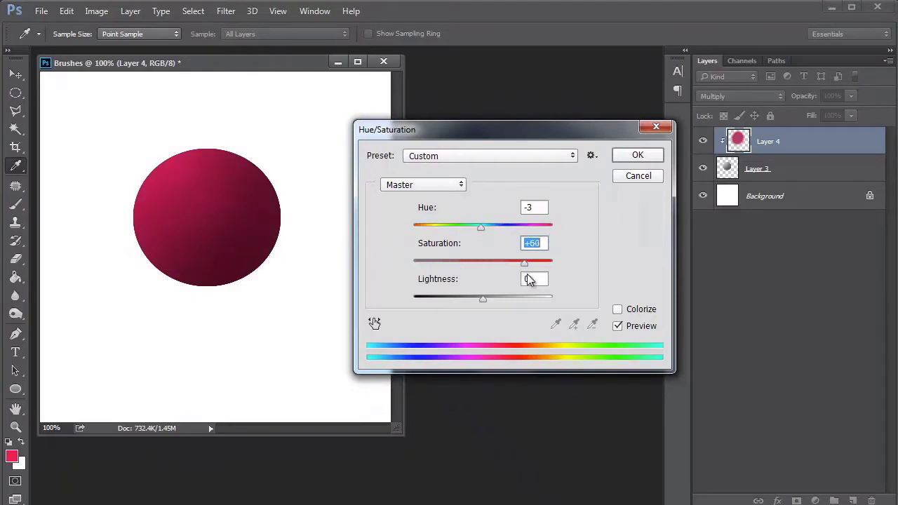
pyautogui.moveTo(483, 298); pyautogui.dragTo(519, 301)
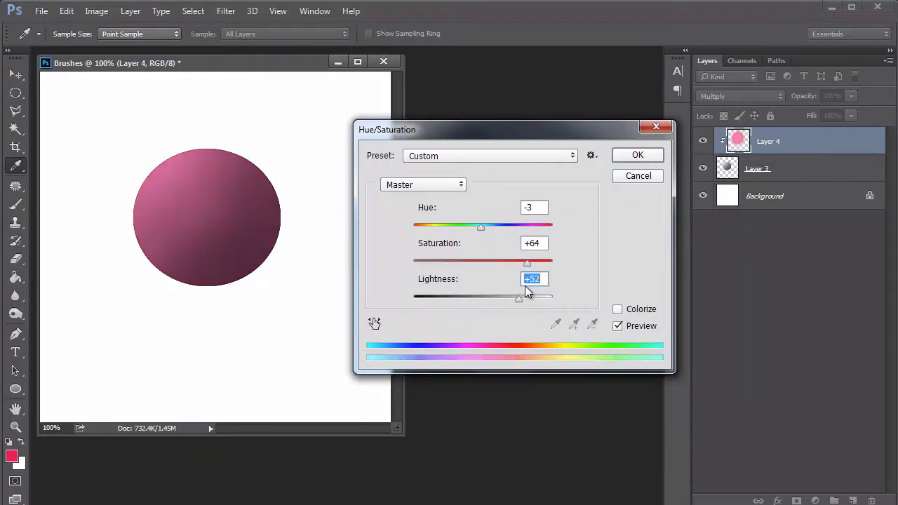
pyautogui.click(626, 160)
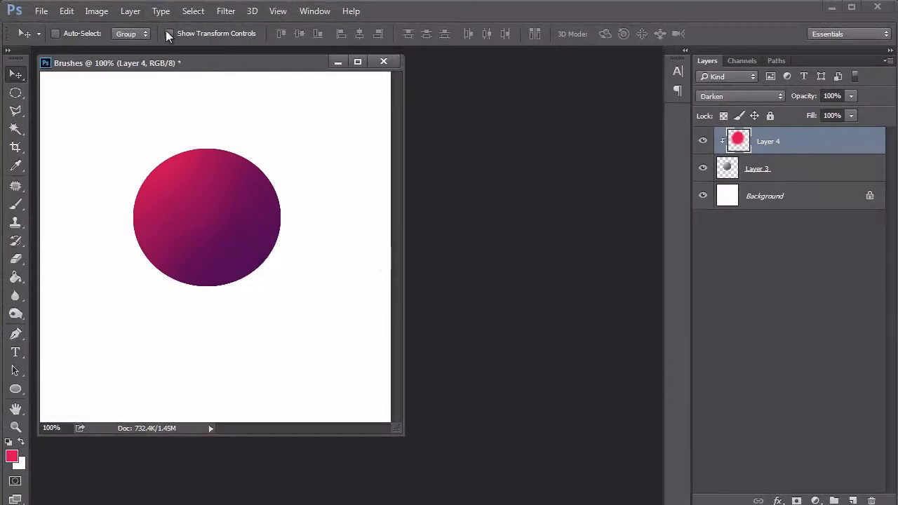
# Step: Add a Curves adjustment layer above Layer 4 and place its settings beside the canvas
pyautogui.click(131, 12)
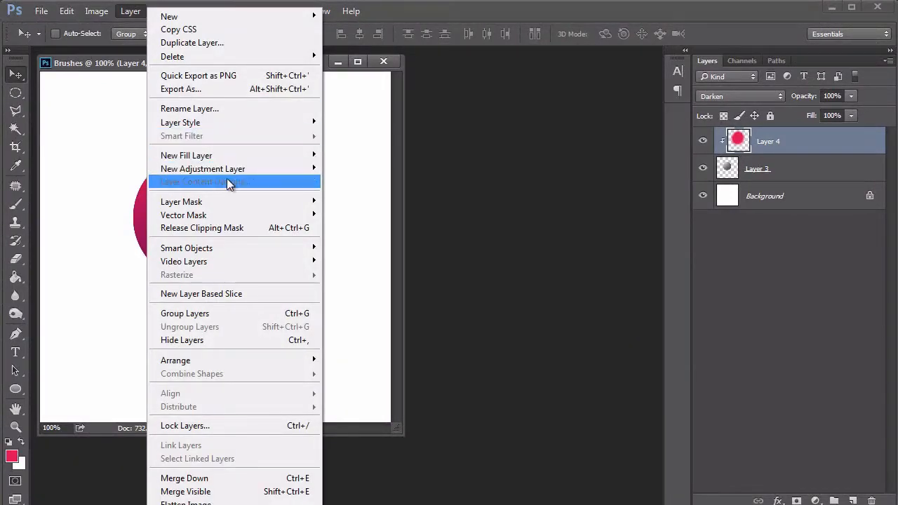
pyautogui.moveTo(234, 173)
pyautogui.click(119, 195)
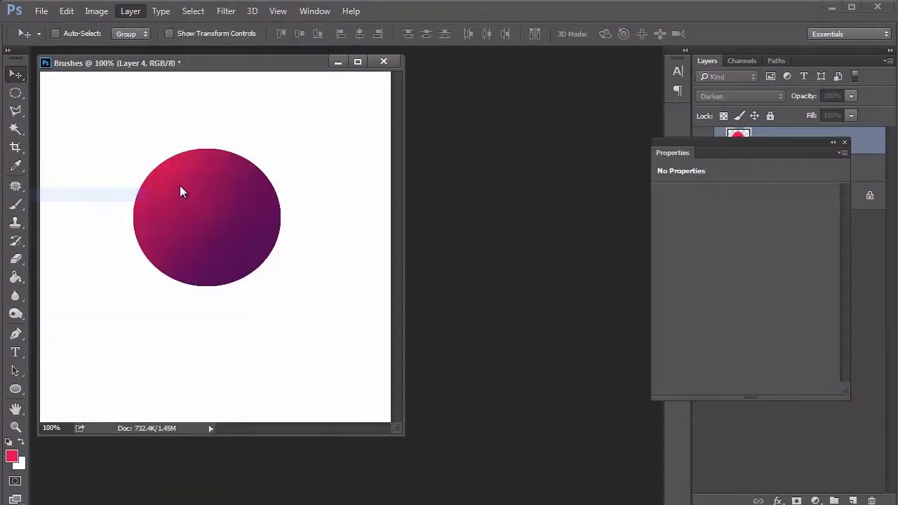
pyautogui.click(571, 164)
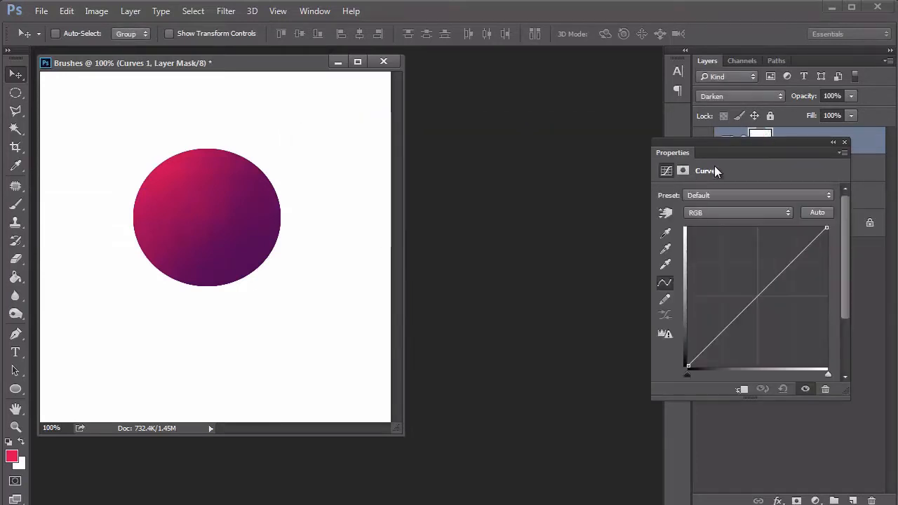
pyautogui.moveTo(731, 151); pyautogui.dragTo(519, 116)
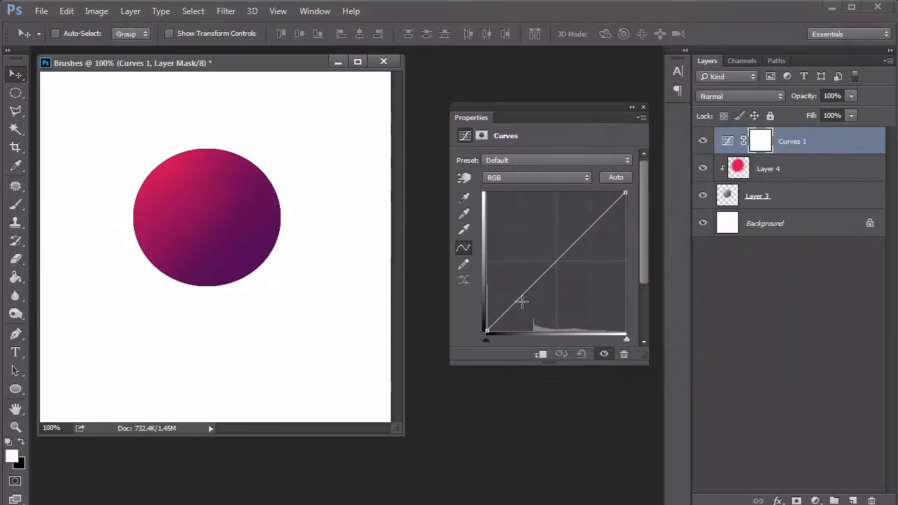
# Step: Raise the sphere's contrast with an S-shaped RGB curve, lowering the shadows and lifting the midtones and highlights
pyautogui.moveTo(520, 298); pyautogui.dragTo(513, 318)
pyautogui.moveTo(568, 245); pyautogui.dragTo(562, 239)
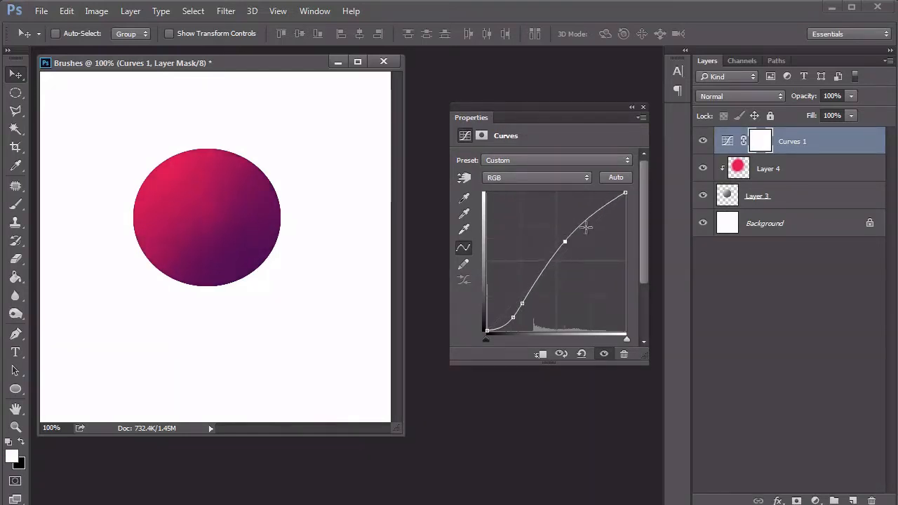
pyautogui.click(605, 195)
pyautogui.moveTo(605, 195); pyautogui.dragTo(603, 192)
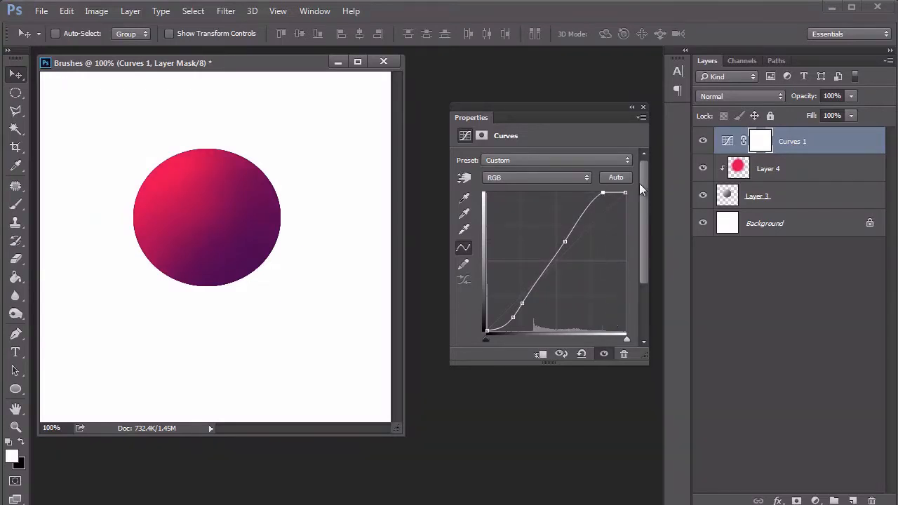
pyautogui.click(643, 108)
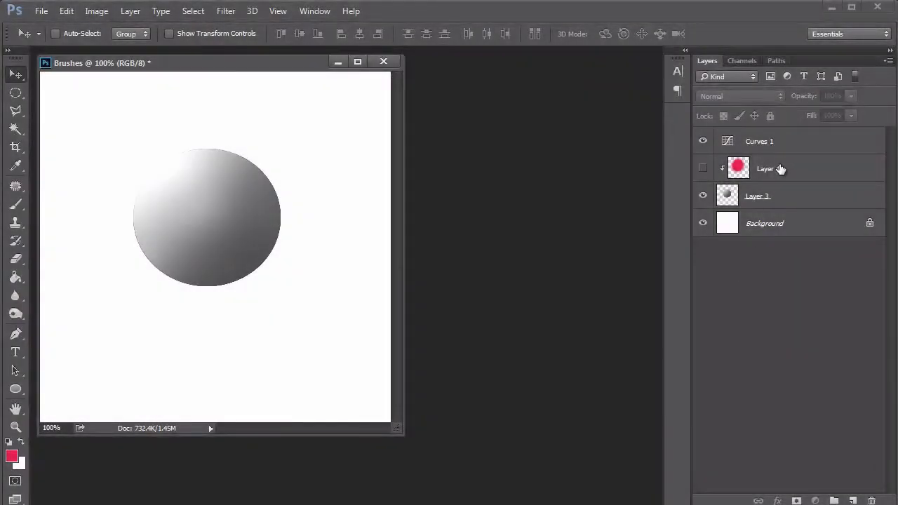
# Step: Select the clipped red Layer 4 and make it visible
pyautogui.click(781, 168)
pyautogui.click(703, 170)
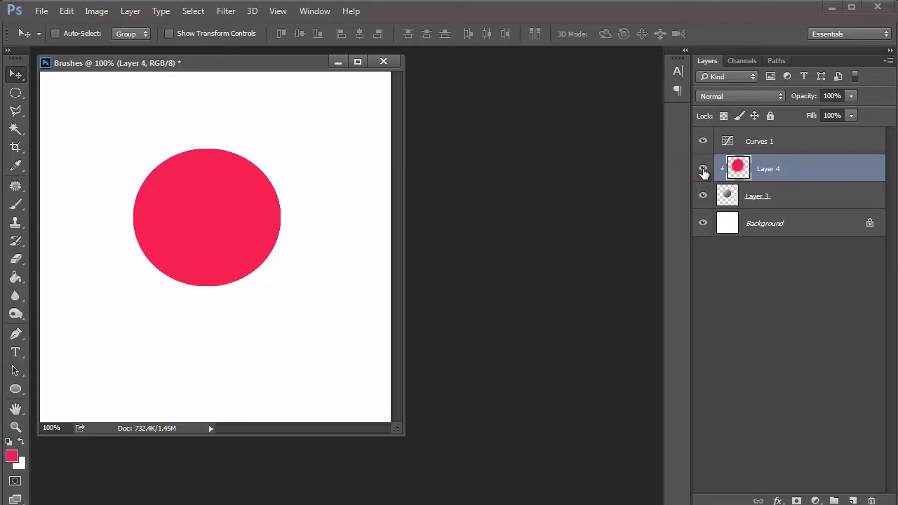
# Step: Try Layer 4's blend modes in sequence from Normal through Darken and Hard Light to Divide, and revert to Normal
pyautogui.click(729, 96)
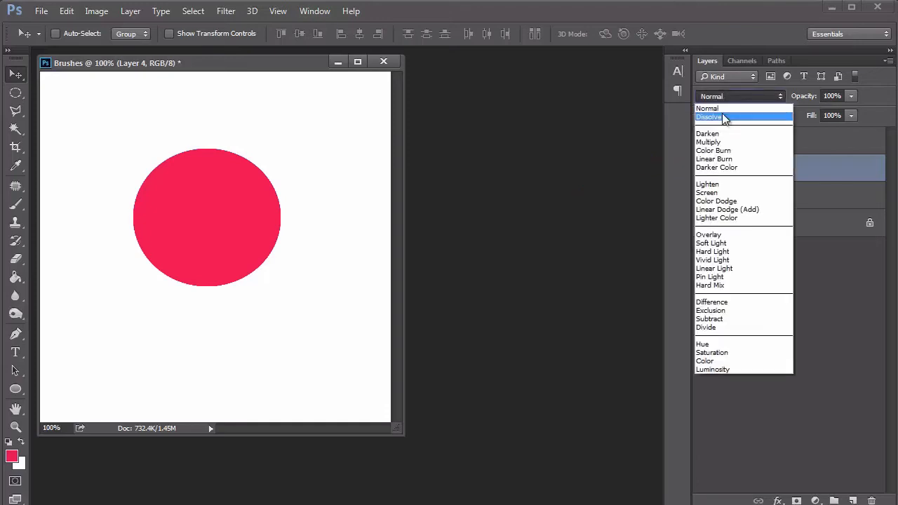
pyautogui.click(727, 111)
pyautogui.press('Down')
pyautogui.press('Down')
pyautogui.press('Down')
pyautogui.press('Down')
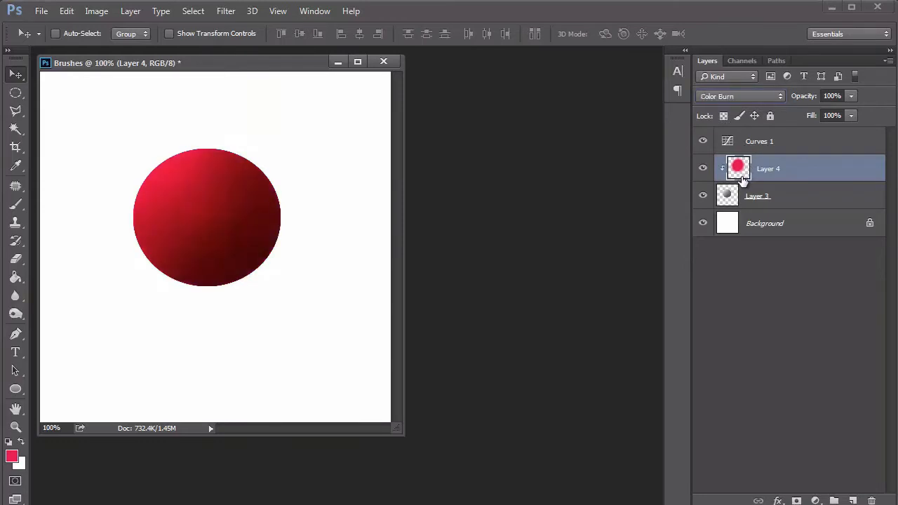
pyautogui.press('Down')
pyautogui.press('Down')
pyautogui.press('Down')
pyautogui.press('Down')
pyautogui.press('Down')
pyautogui.press('Down')
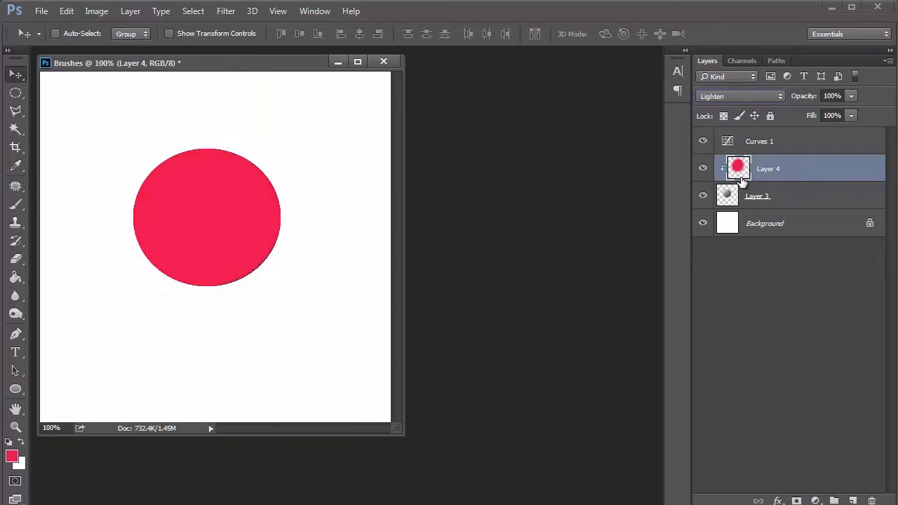
pyautogui.press('Down')
pyautogui.press('Down')
pyautogui.press('Down')
pyautogui.press('Down')
pyautogui.press('Down')
pyautogui.press('Down')
pyautogui.press('Down')
pyautogui.press('Down')
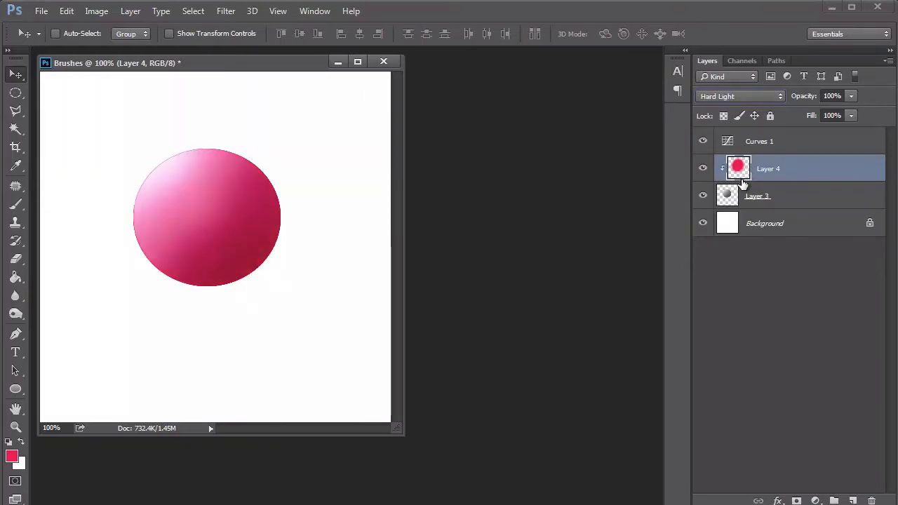
pyautogui.press('Down')
pyautogui.press('Down')
pyautogui.press('Down')
pyautogui.press('Down')
pyautogui.press('Down')
pyautogui.press('Down')
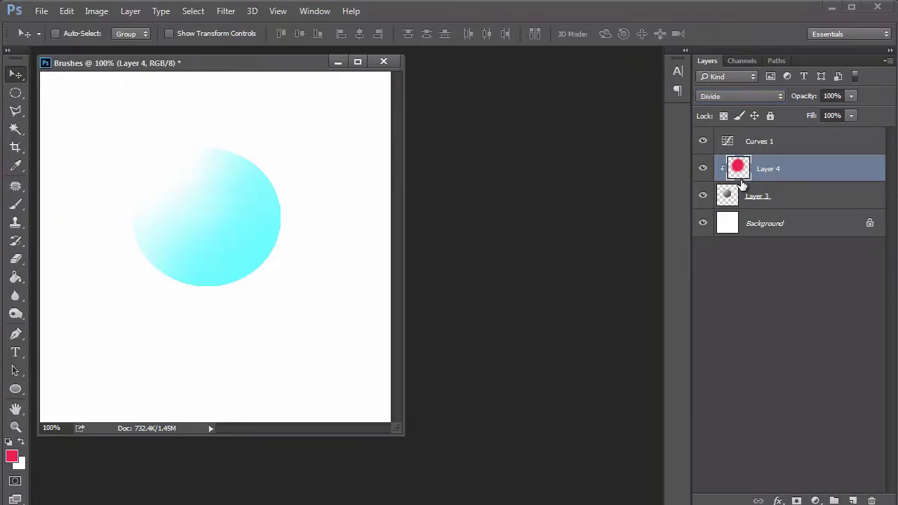
pyautogui.hotkey('ctrl', 'z')
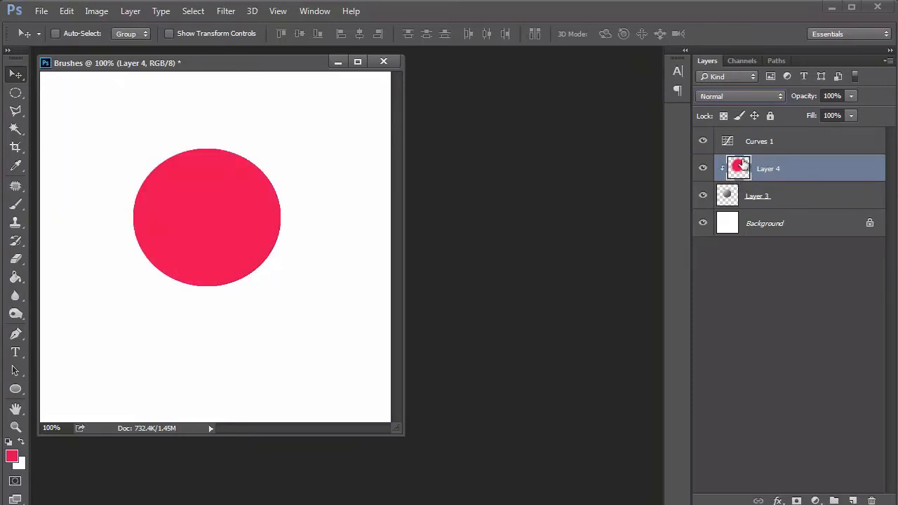